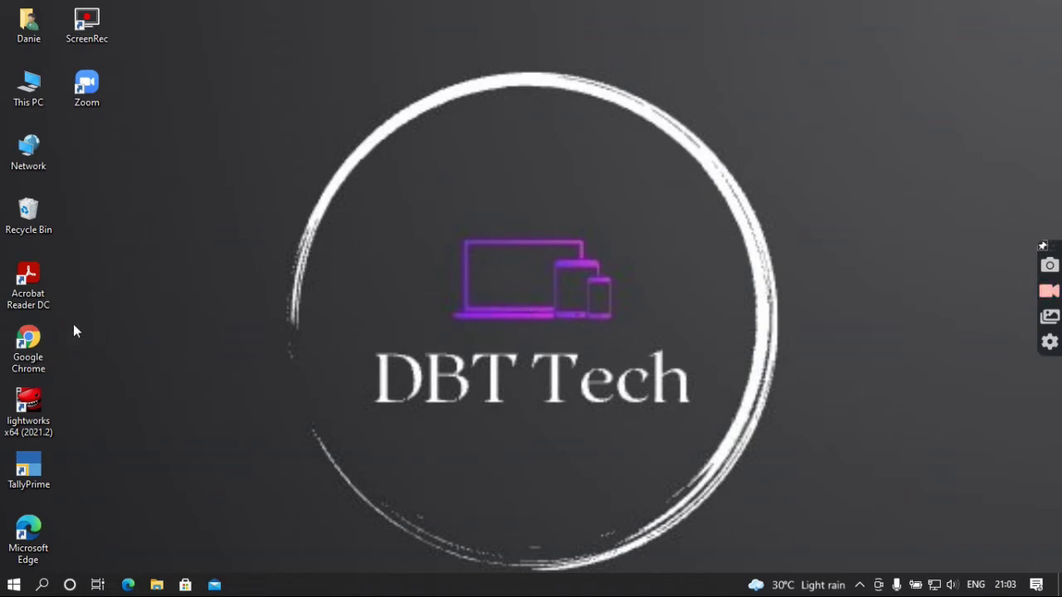
- Launch Chrome and run a Google search for 'google classroom'
{"action": "left_click", "coordinate": [30, 357]}
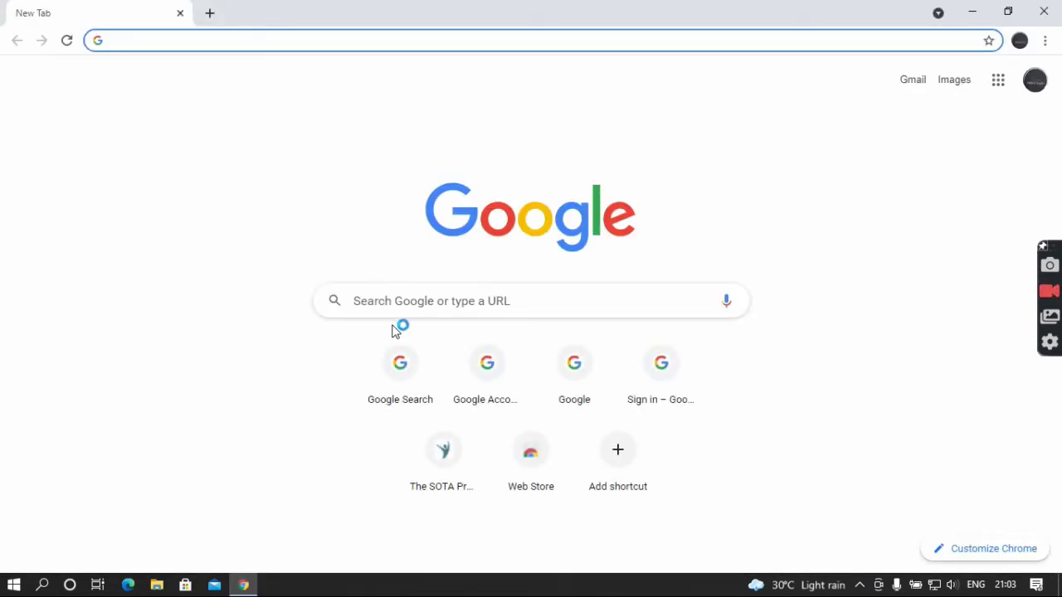
{"action": "left_click", "coordinate": [456, 296]}
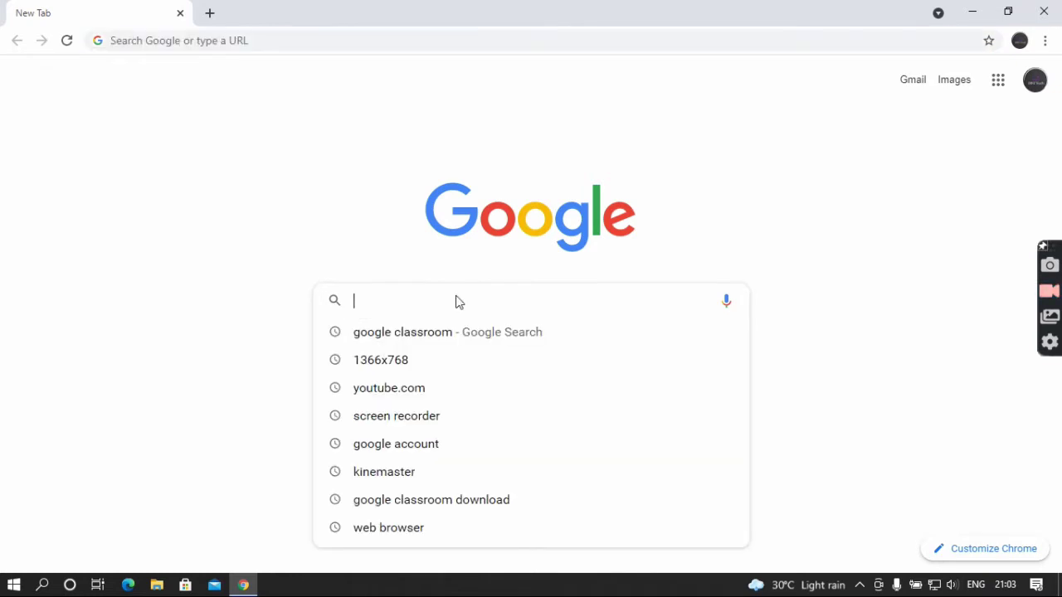
{"action": "type", "text": "google"}
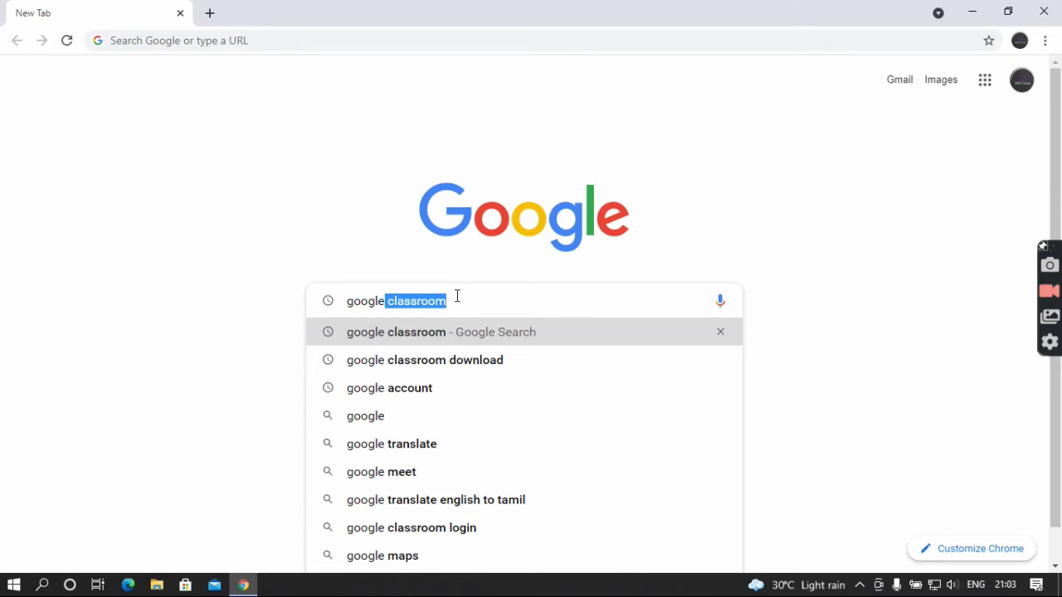
{"action": "type", "text": " cla"}
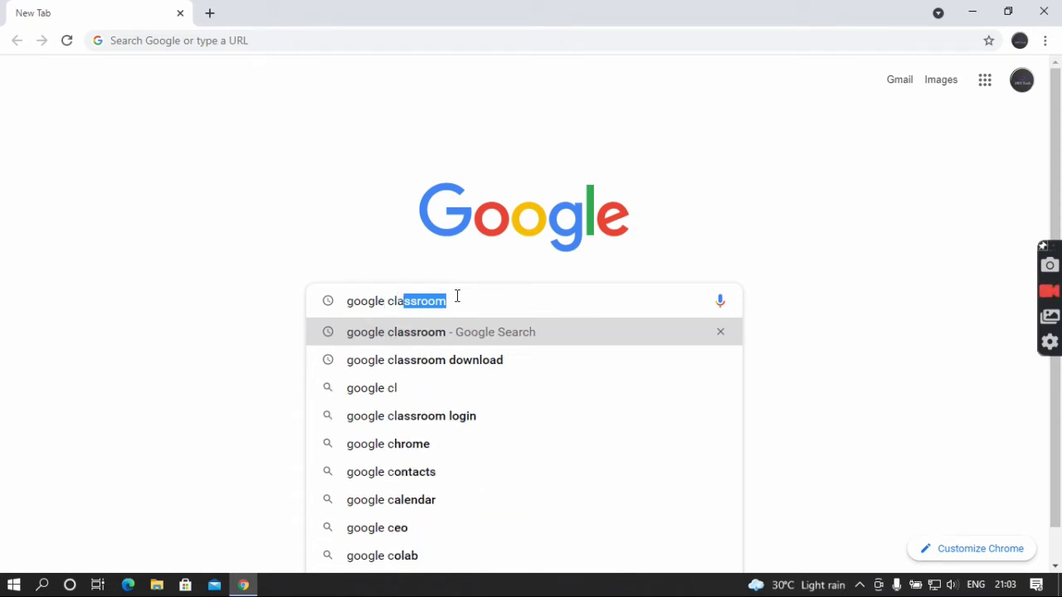
{"action": "type", "text": "ss"}
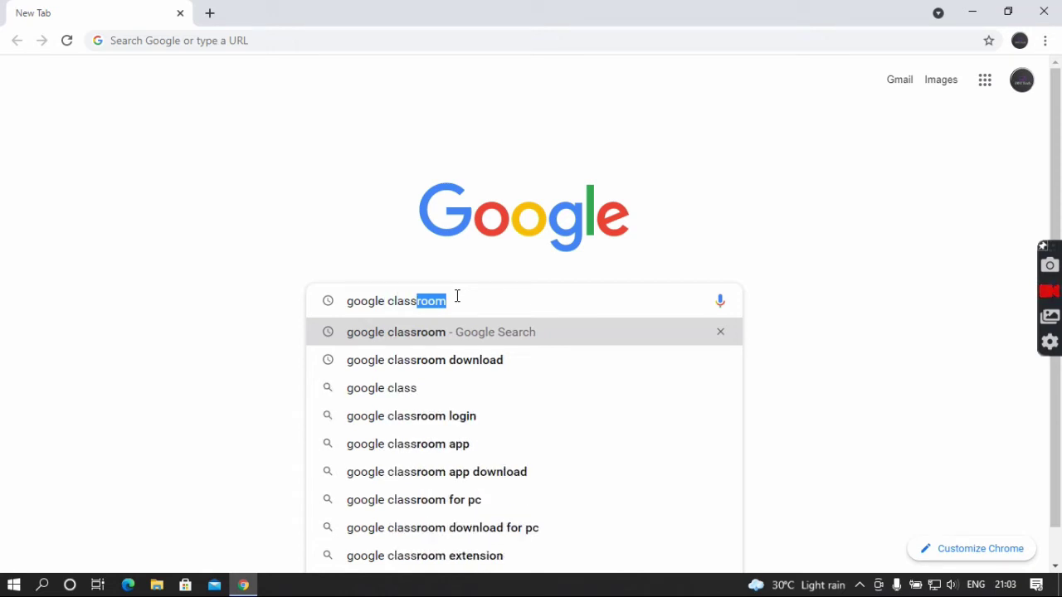
{"action": "type", "text": "room"}
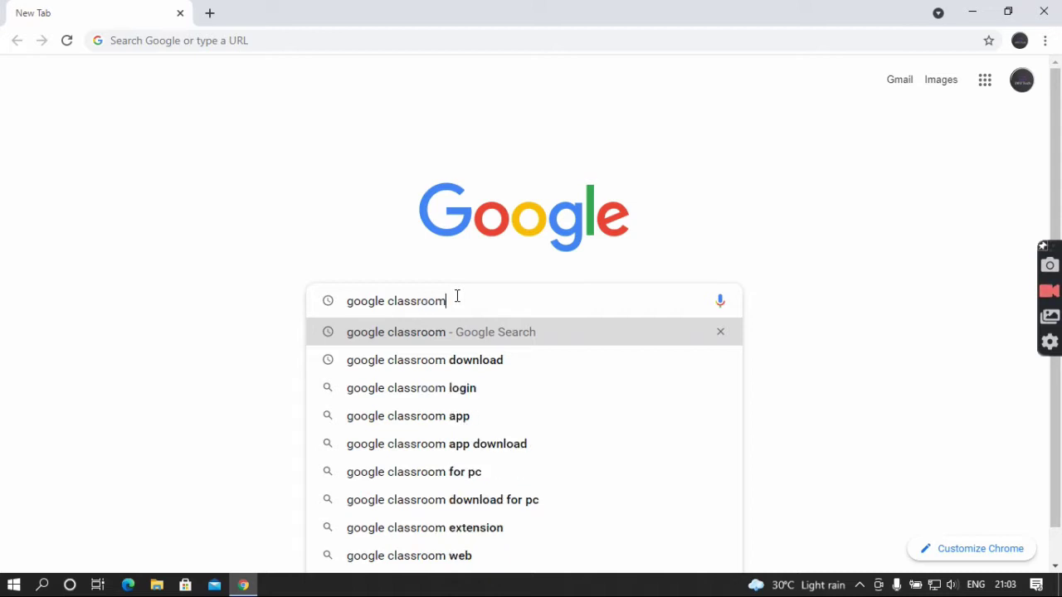
{"action": "left_click", "coordinate": [517, 331]}
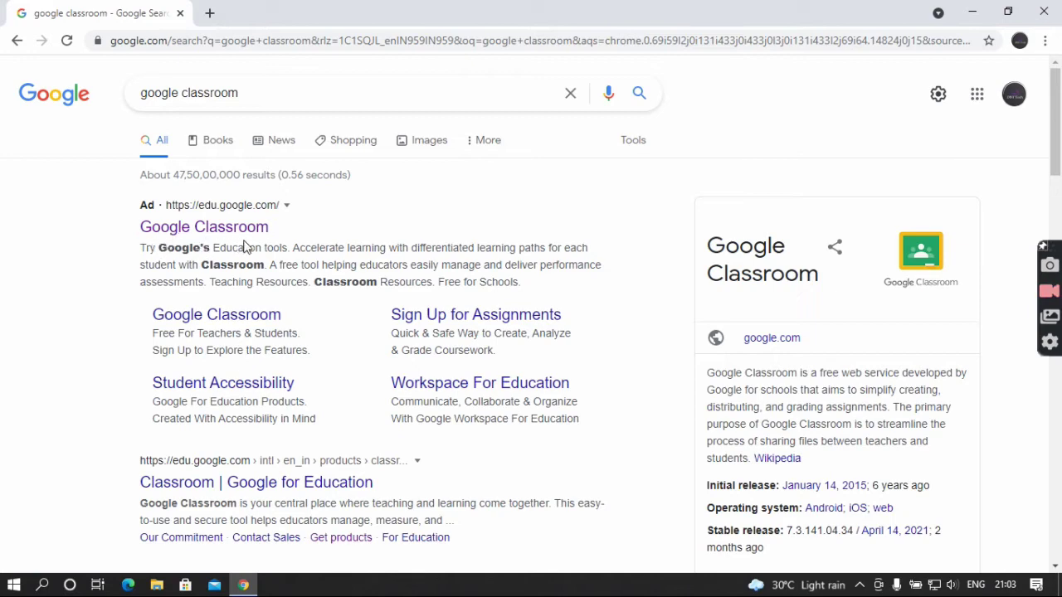
- Go from the Google Classroom result to the Classes page in a new tab and show the + menu
{"action": "left_click", "coordinate": [208, 224]}
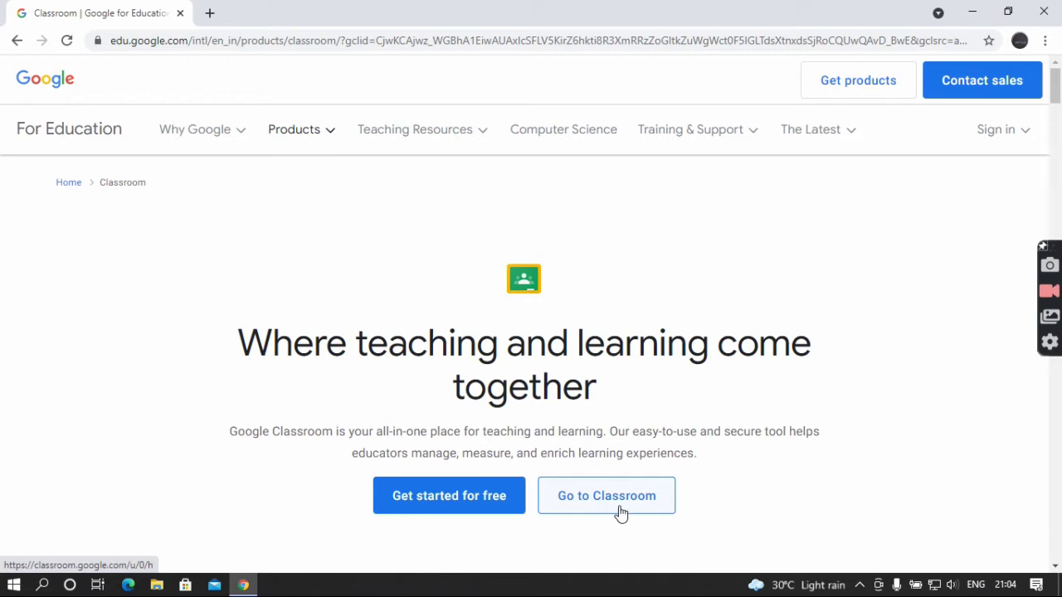
{"action": "left_click", "coordinate": [589, 496]}
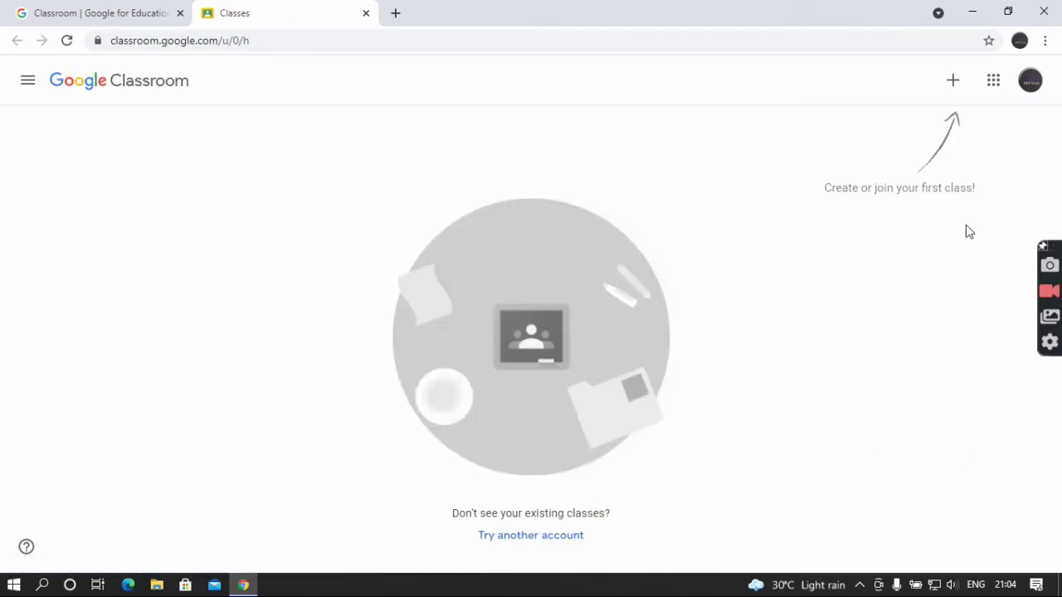
{"action": "left_click", "coordinate": [954, 86]}
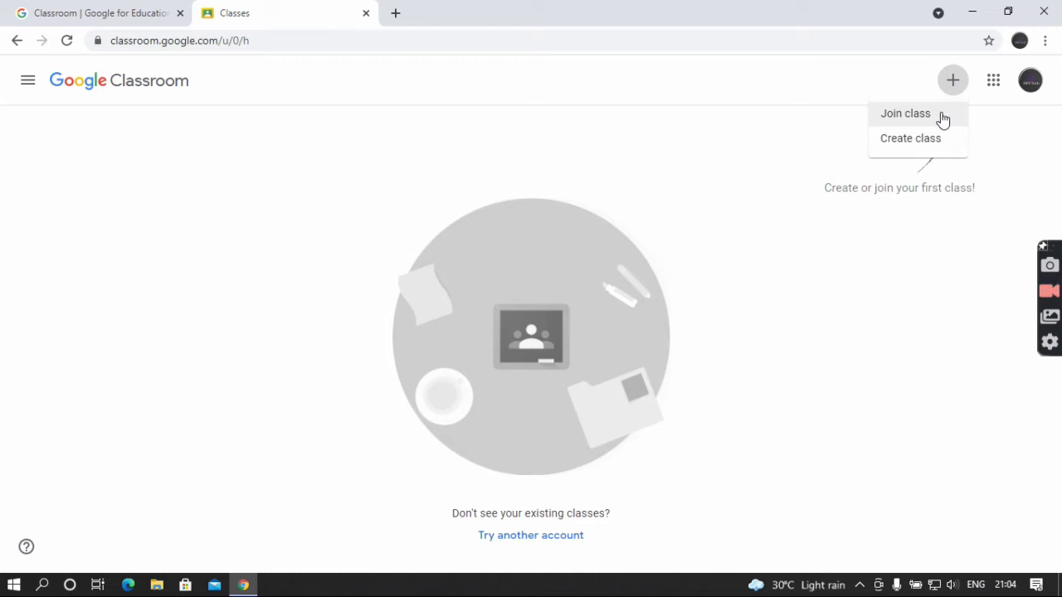
- Join the DBT Tech 8 A class by pasting its copied class code into the Join class form
{"action": "left_click", "coordinate": [941, 115]}
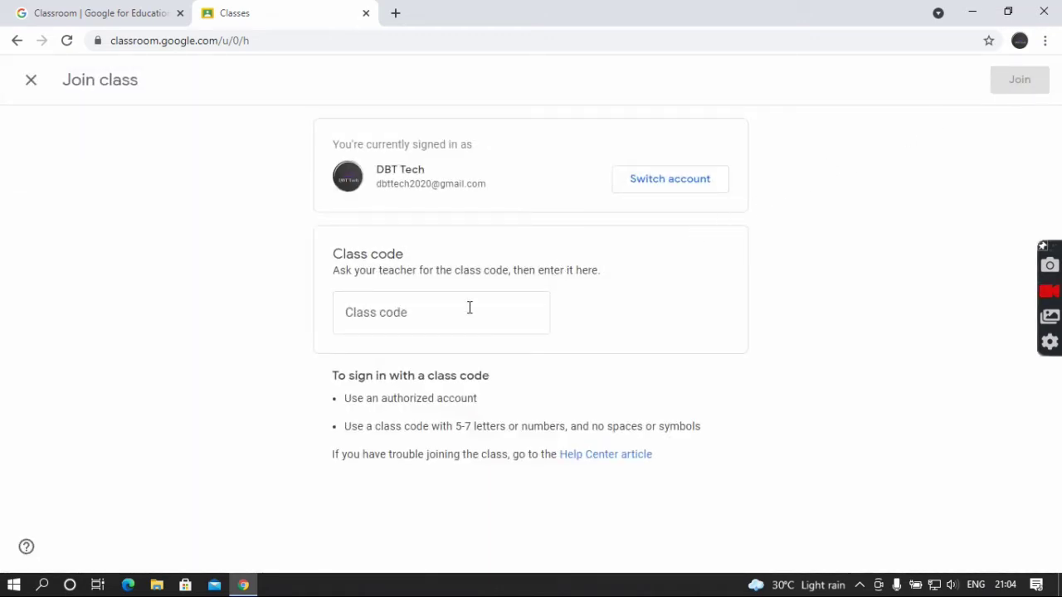
{"action": "left_click", "coordinate": [469, 307]}
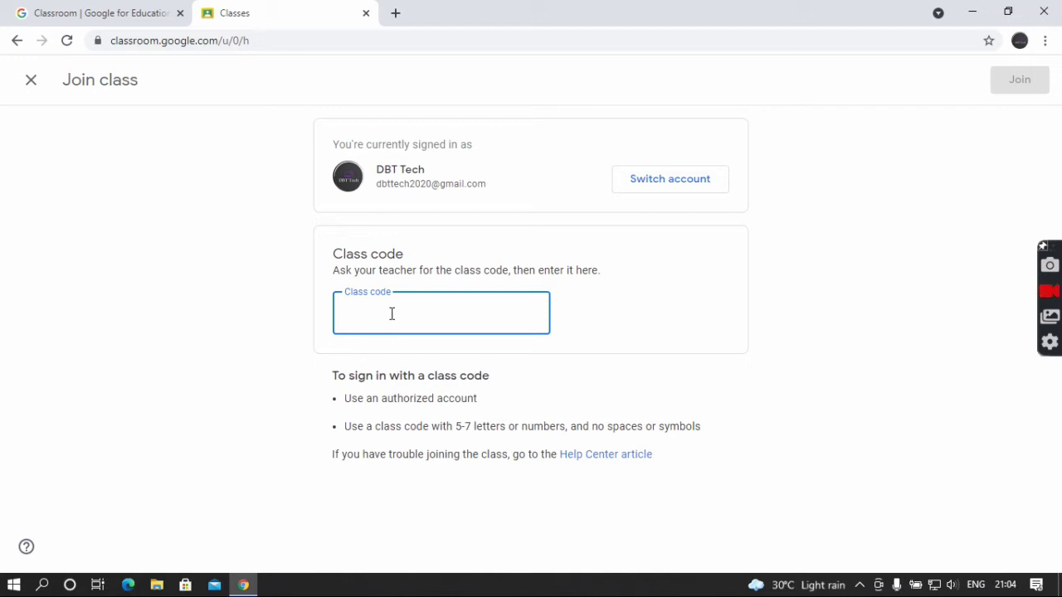
{"action": "right_click", "coordinate": [393, 321]}
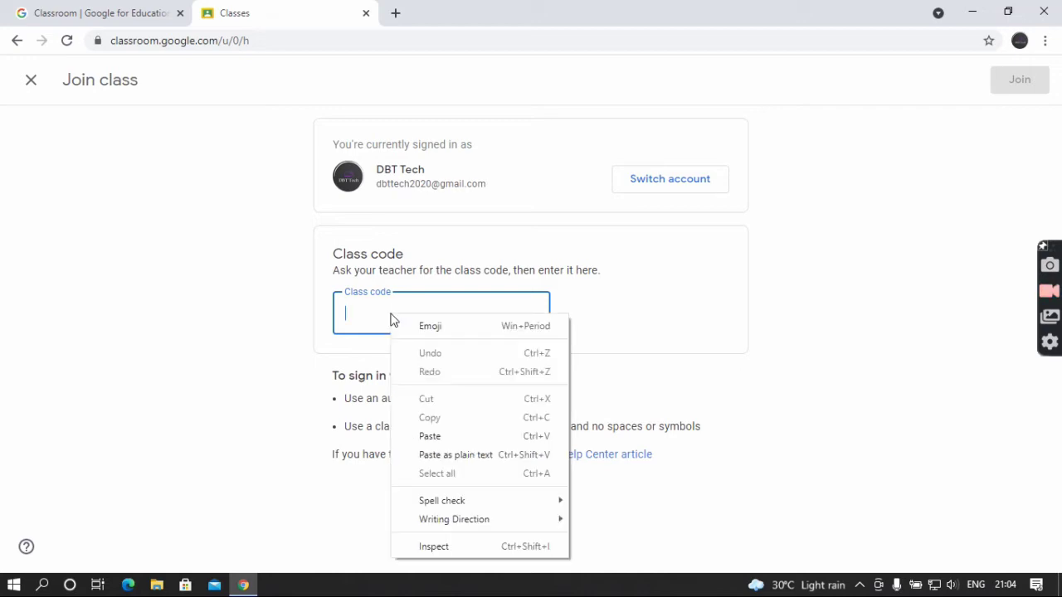
{"action": "left_click", "coordinate": [454, 437]}
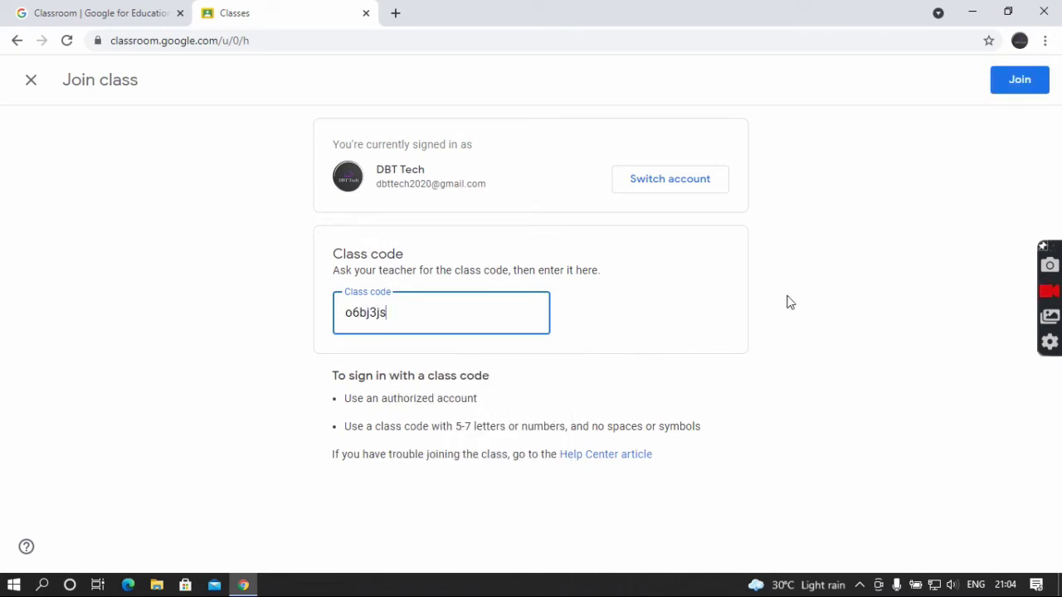
{"action": "left_click", "coordinate": [1024, 82]}
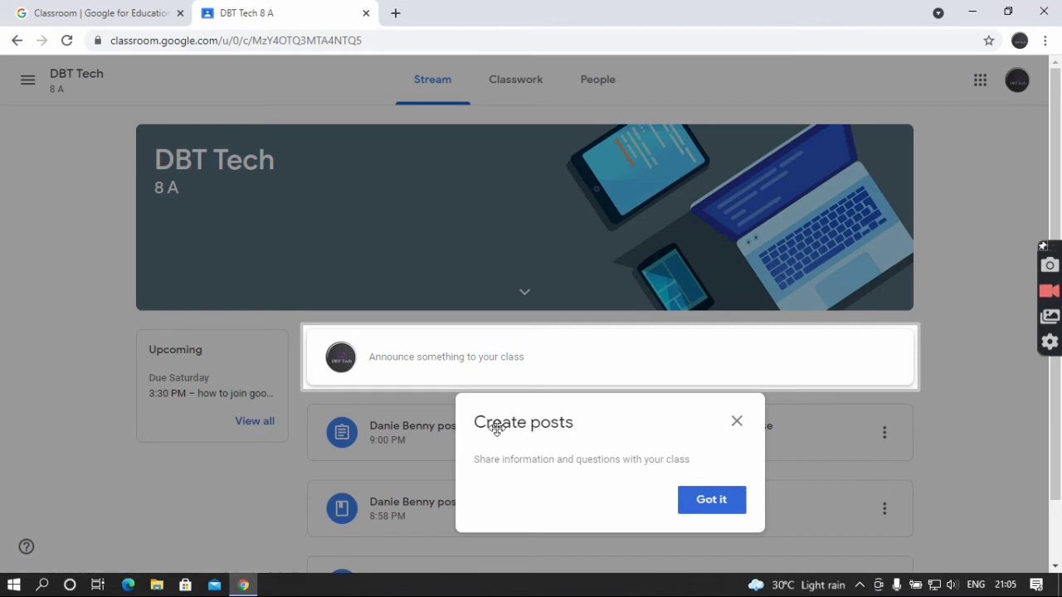
- Open the 'how to join google classroom and use assignment' post, clear its tips, and return to the stream
{"action": "left_click", "coordinate": [714, 502]}
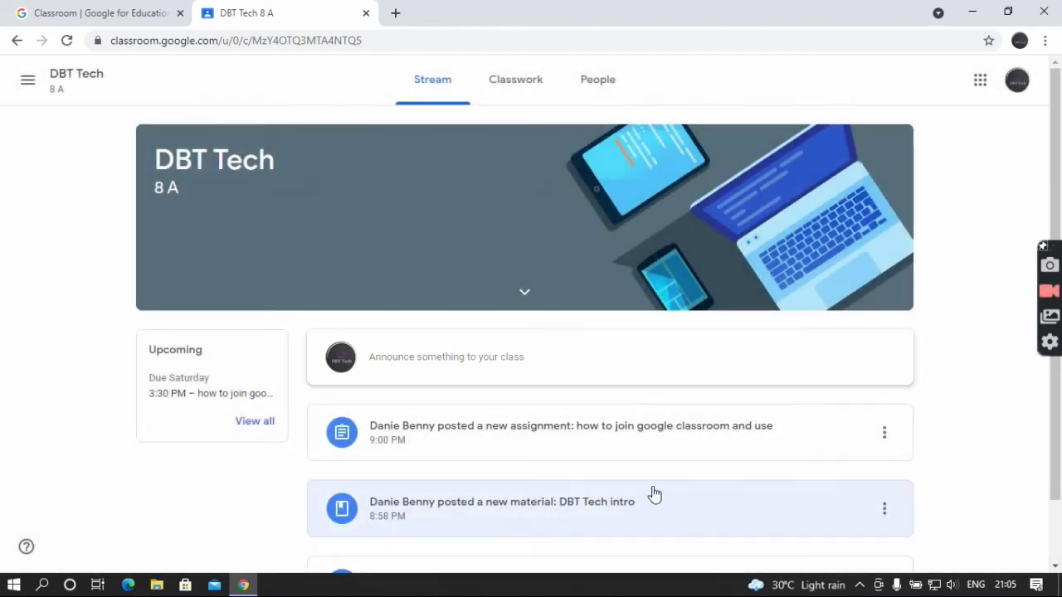
{"action": "scroll", "coordinate": [648, 475], "scroll_direction": "down", "scroll_amount": 2}
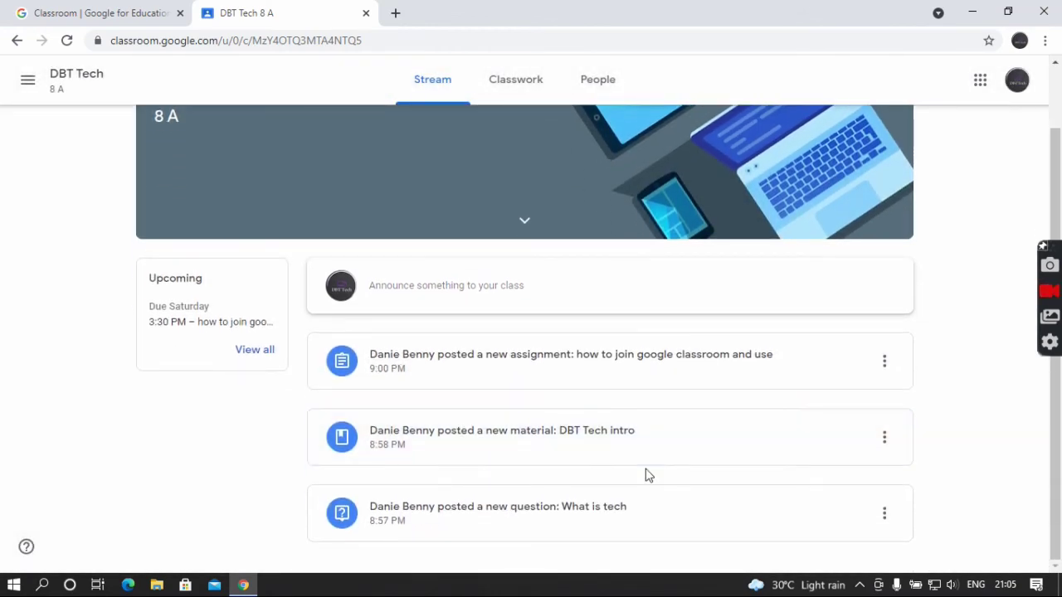
{"action": "left_click", "coordinate": [432, 372]}
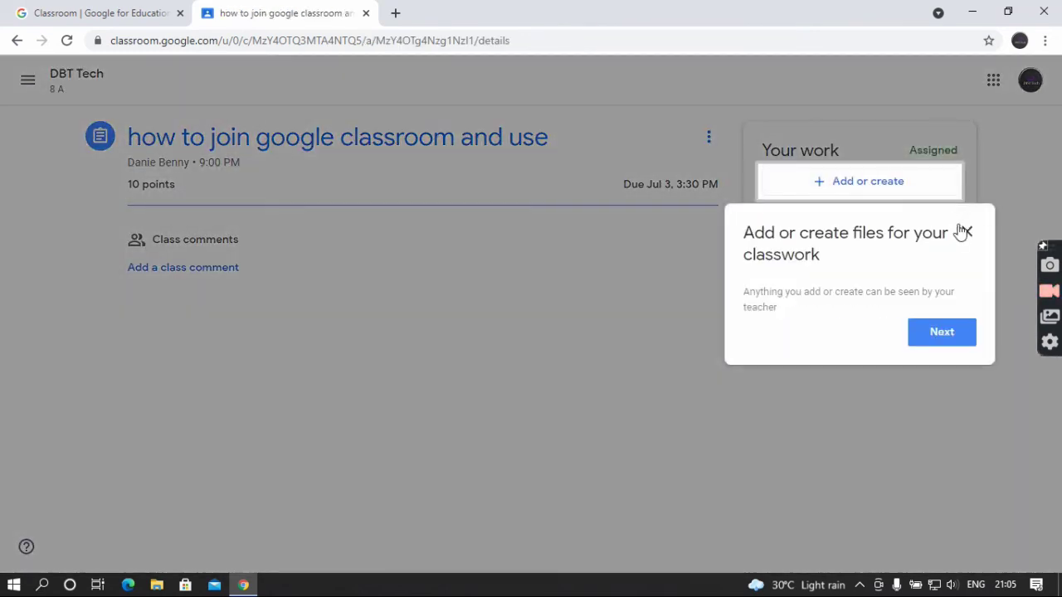
{"action": "left_click", "coordinate": [941, 334]}
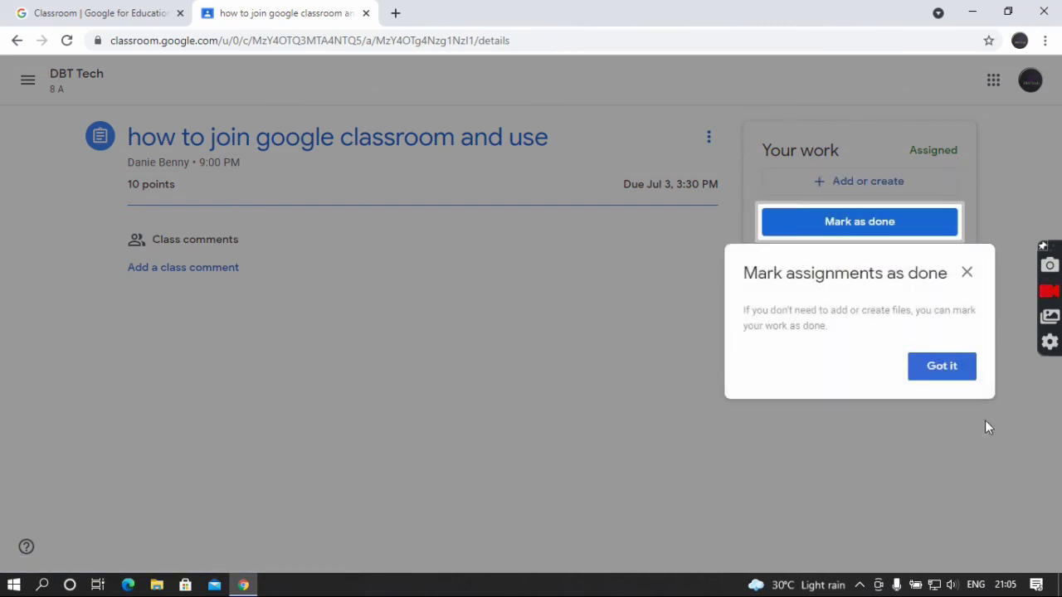
{"action": "left_click", "coordinate": [965, 378]}
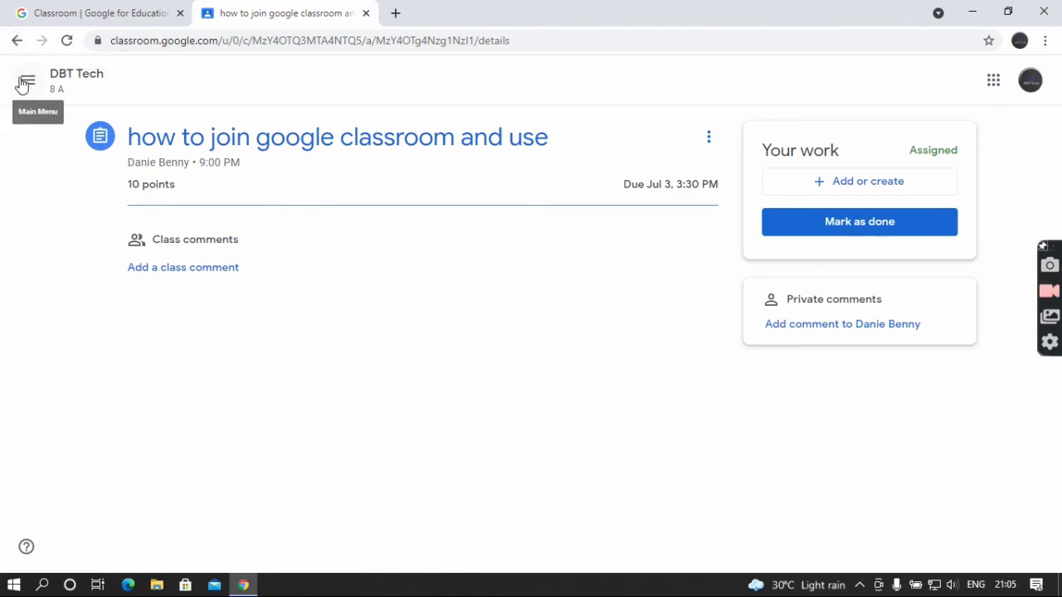
{"action": "left_click", "coordinate": [15, 42]}
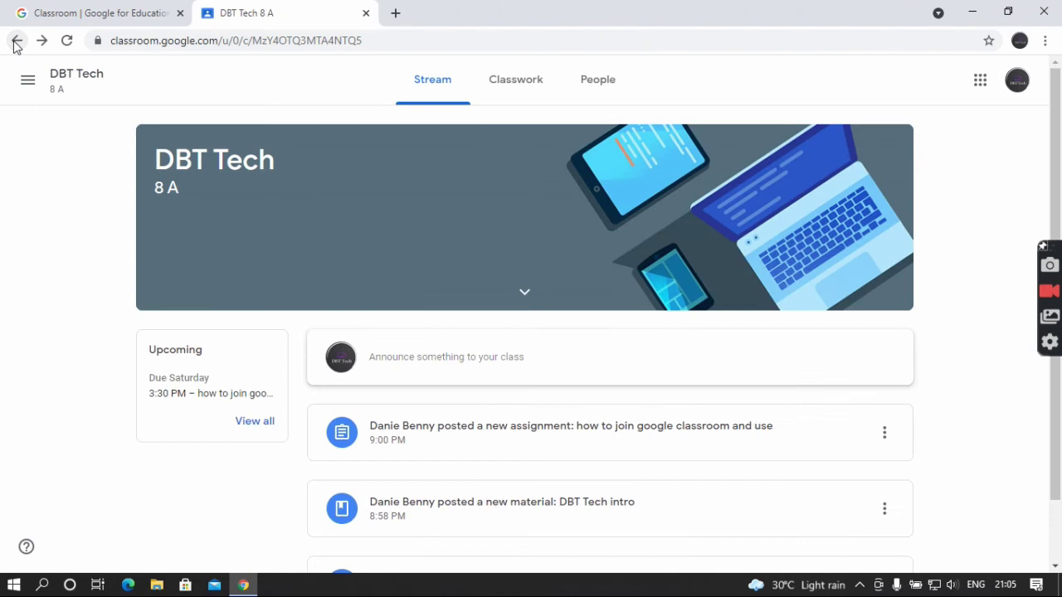
{"action": "scroll", "coordinate": [405, 360], "scroll_direction": "down", "scroll_amount": 1}
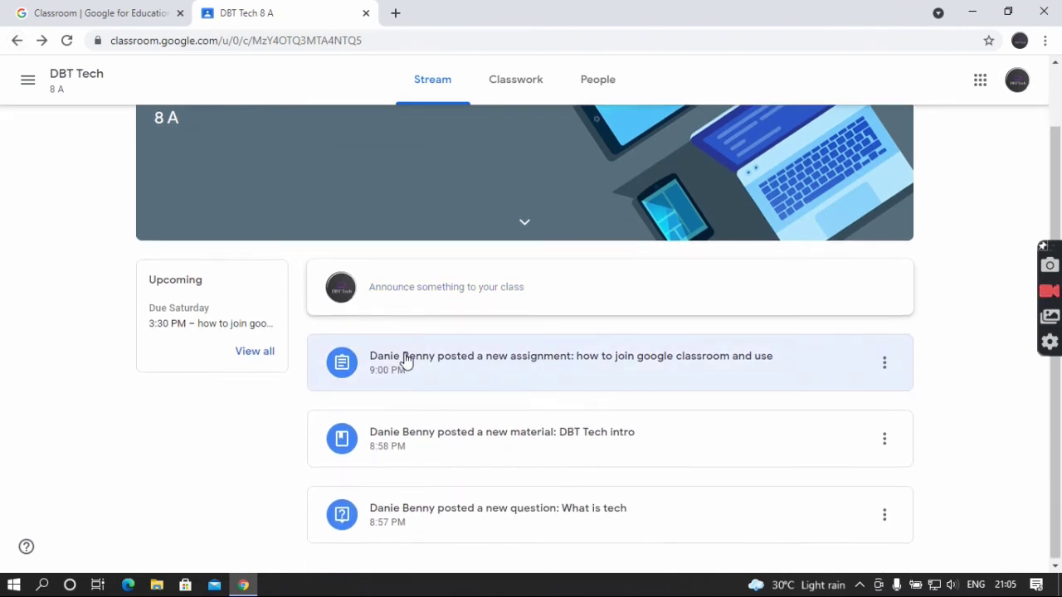
{"action": "left_click", "coordinate": [456, 439]}
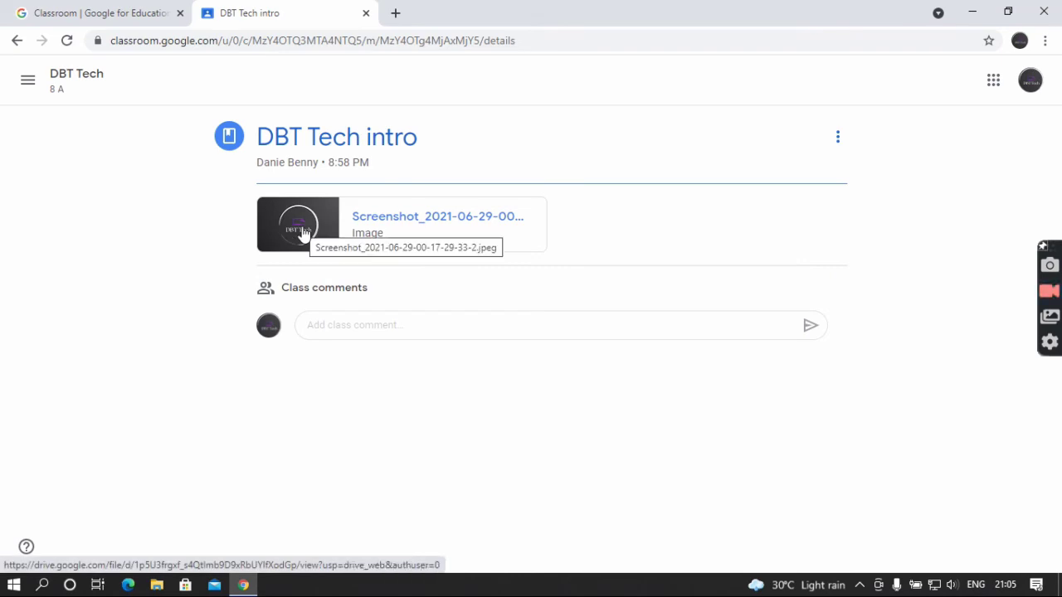
{"action": "left_click", "coordinate": [16, 41]}
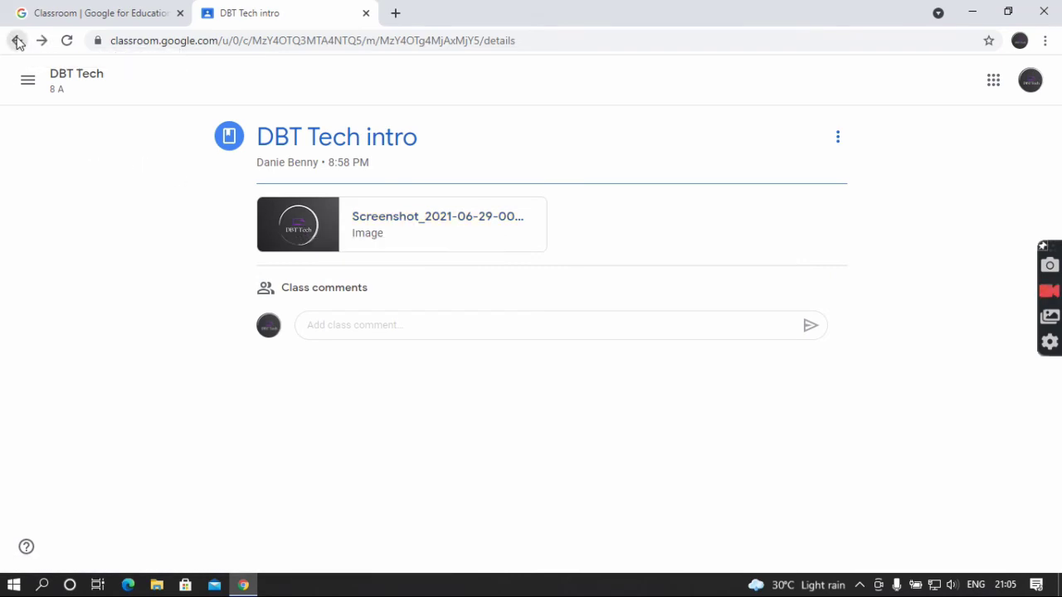
{"action": "scroll", "coordinate": [415, 326], "scroll_direction": "down", "scroll_amount": 1}
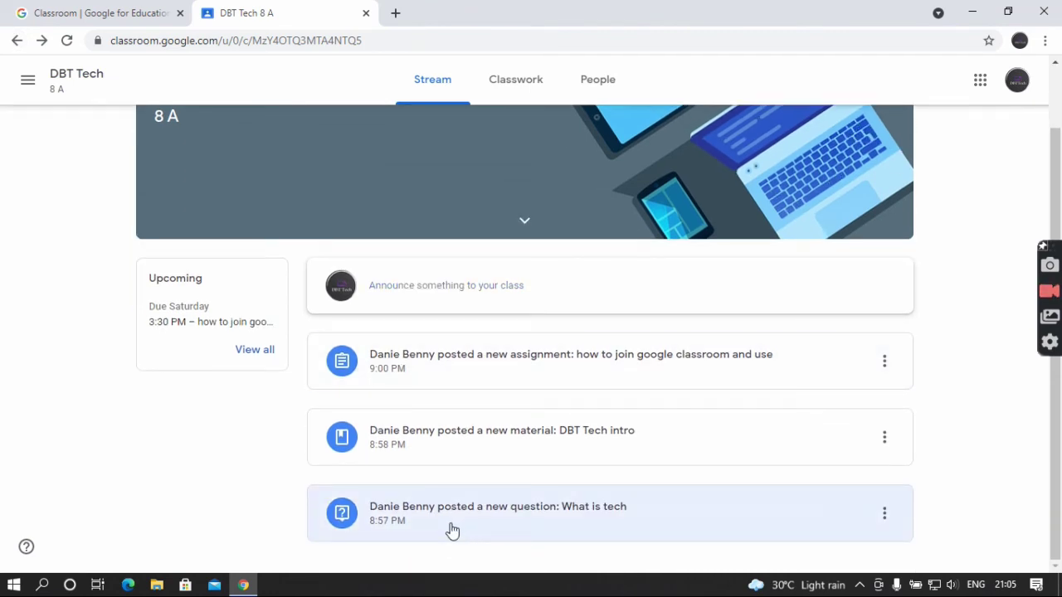
{"action": "left_click", "coordinate": [452, 527]}
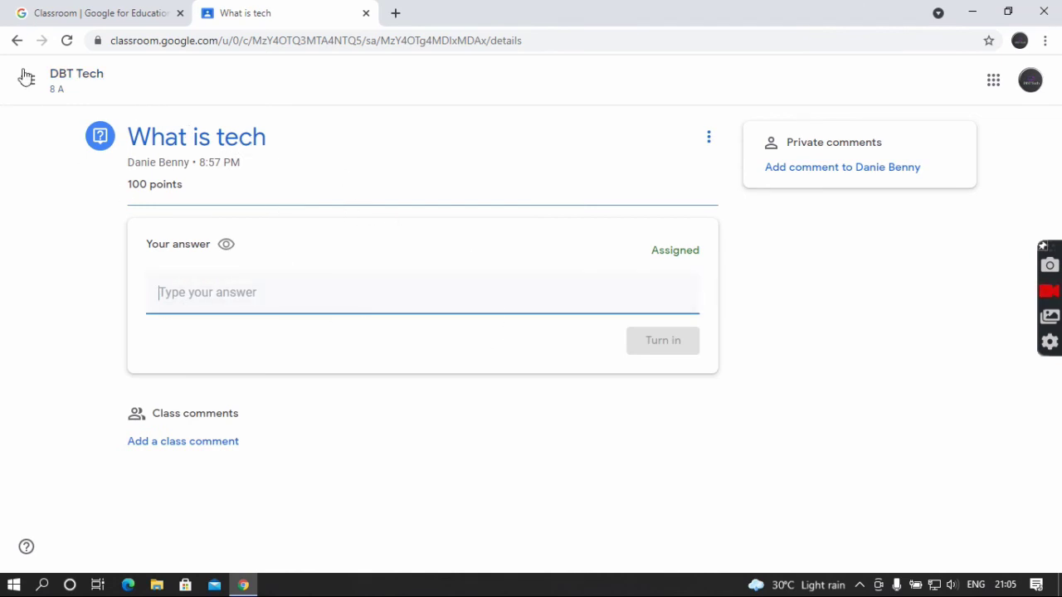
{"action": "left_click", "coordinate": [16, 41]}
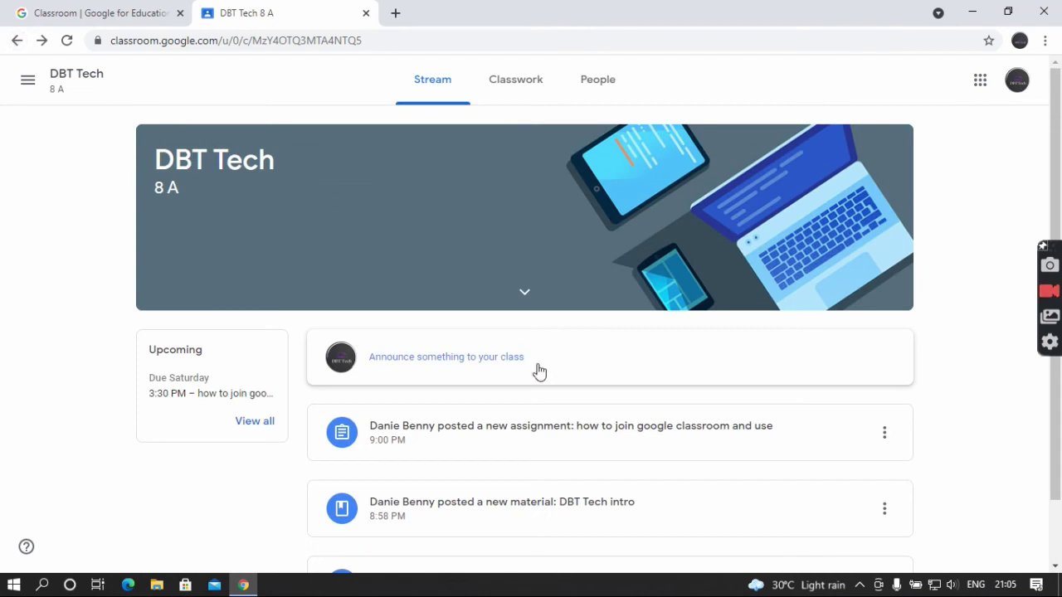
- Open the 'how to join google classroom and use assignment' post and view its Add or create options without choosing one
{"action": "left_click", "coordinate": [535, 438]}
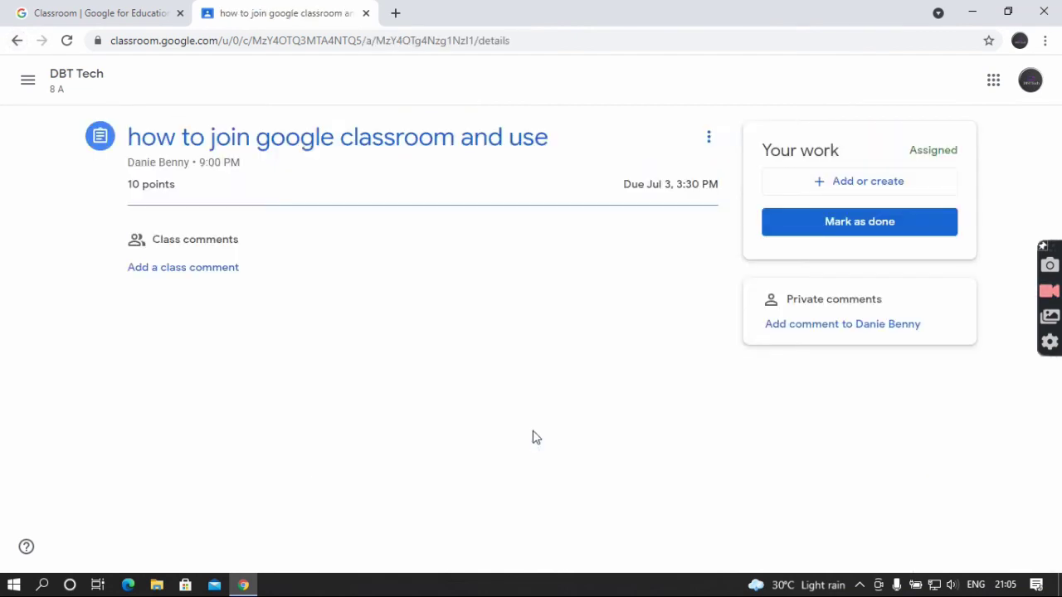
{"action": "left_click", "coordinate": [888, 190]}
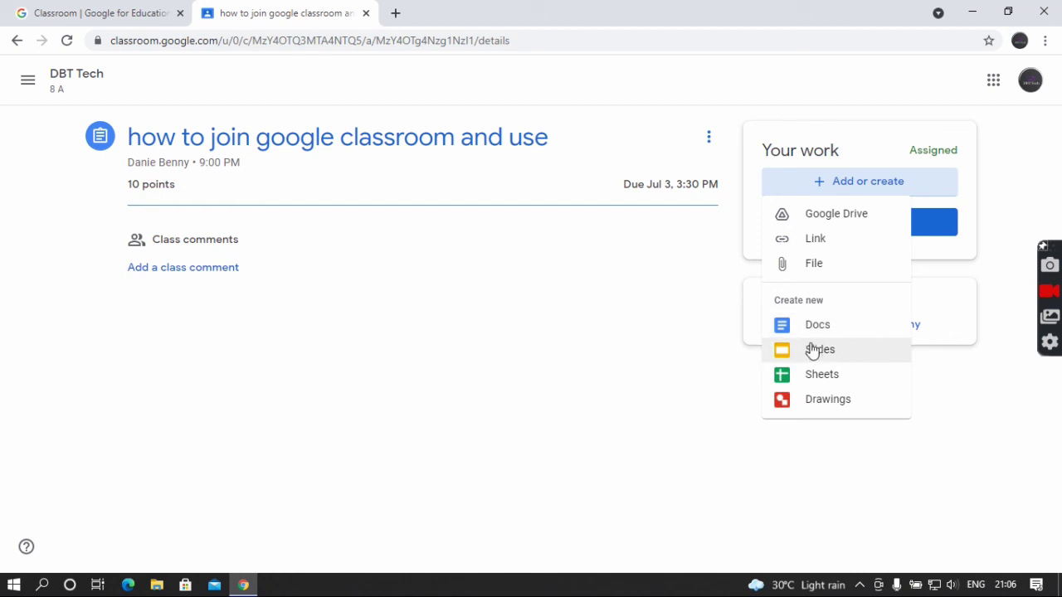
{"action": "left_click", "coordinate": [720, 376]}
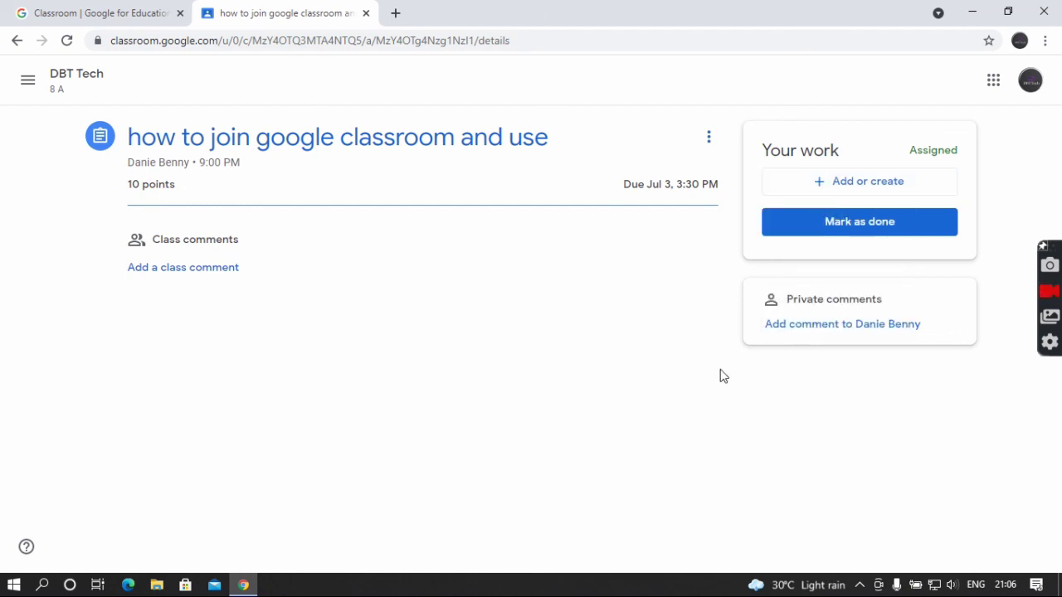
- Close the Chrome window to return to the desktop
{"action": "left_click", "coordinate": [1057, 6]}
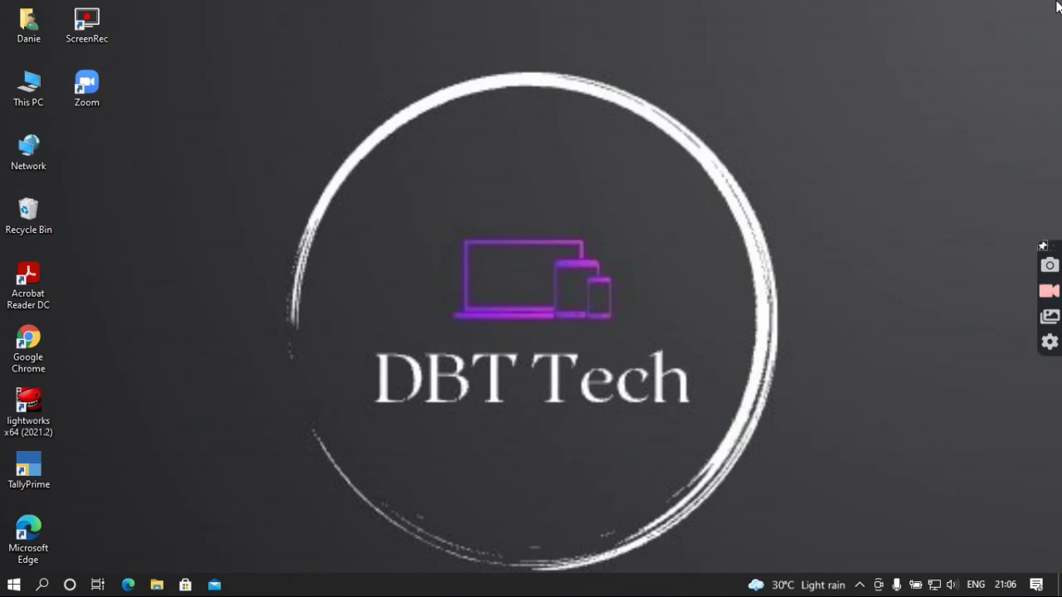